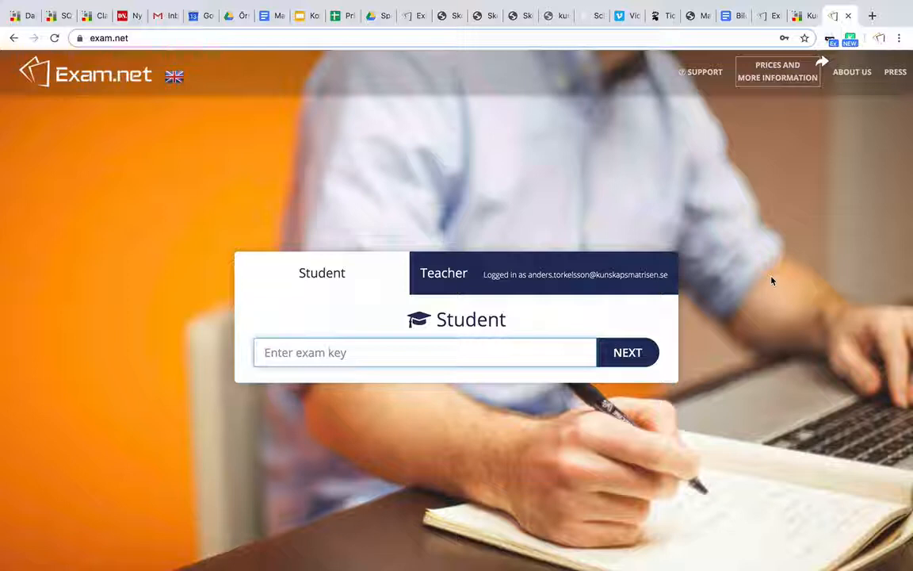
# Open the teacher area's exam list and start creating a new exam.
pyautogui.click(626, 281)
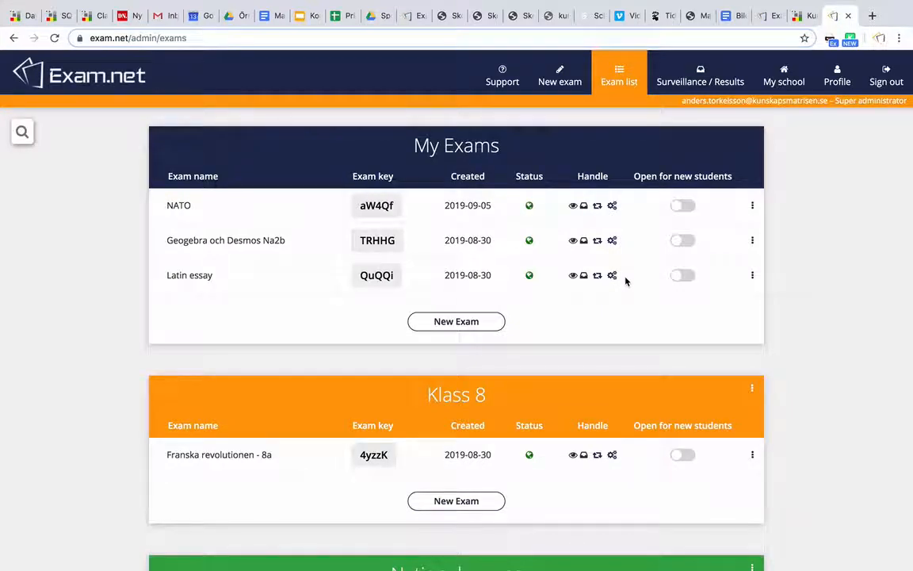
pyautogui.scroll(-3, 626, 281)
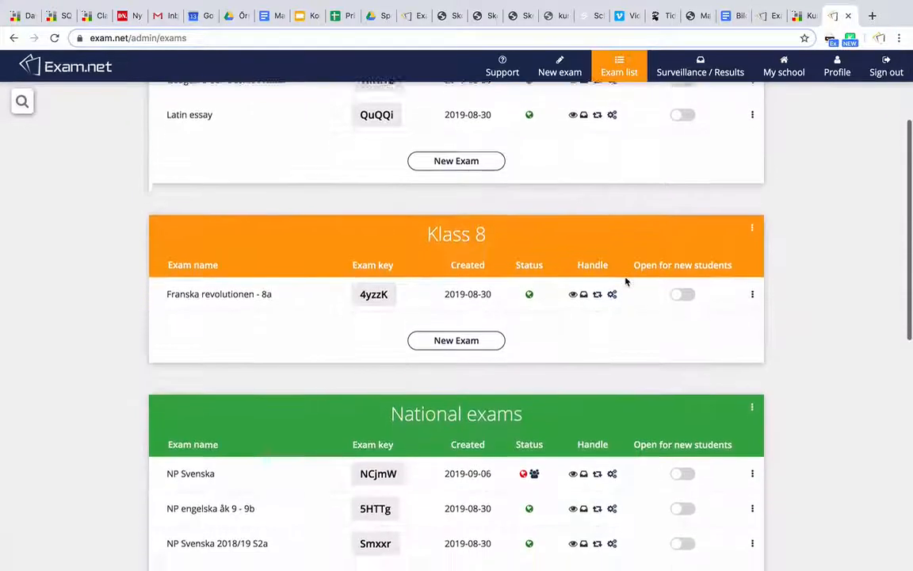
pyautogui.scroll(3, 626, 280)
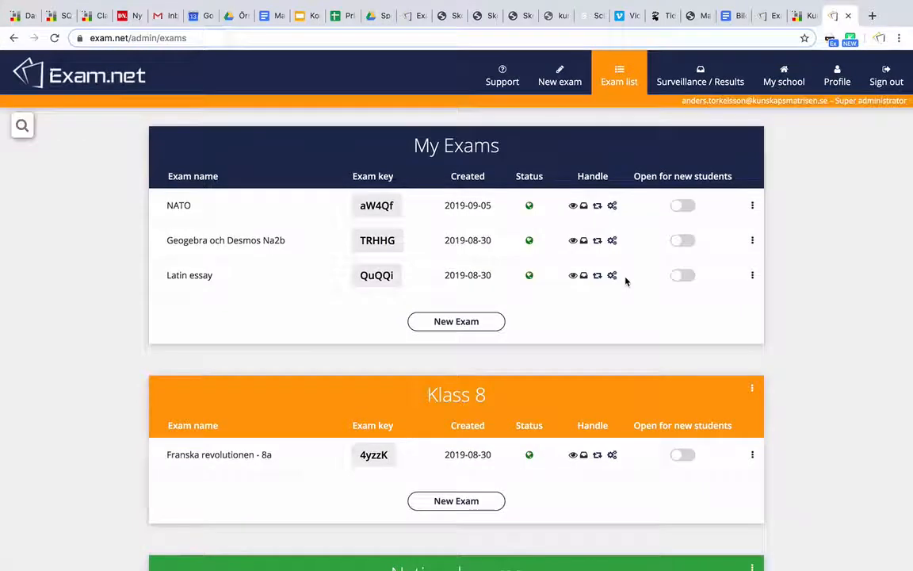
pyautogui.click(562, 83)
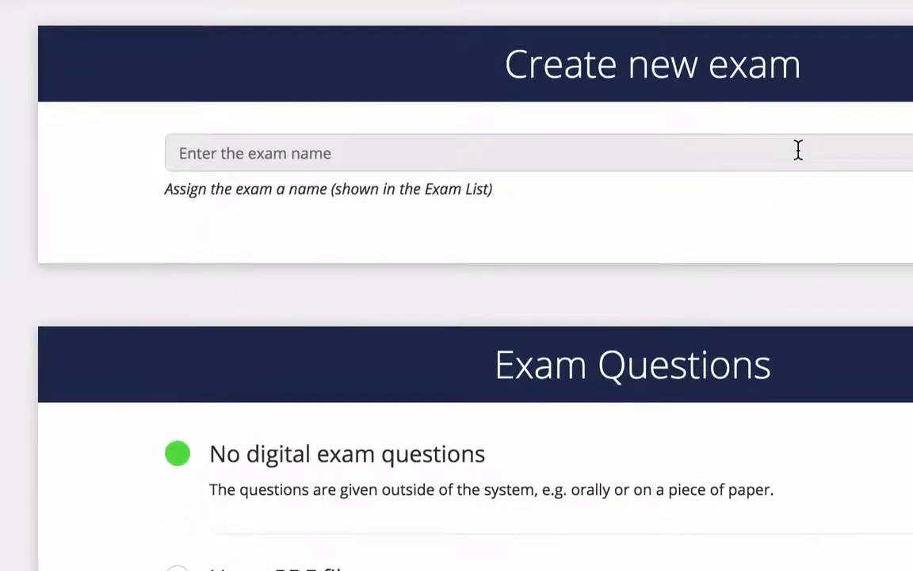
# Name the new exam "A letter to connect".
pyautogui.click(528, 188)
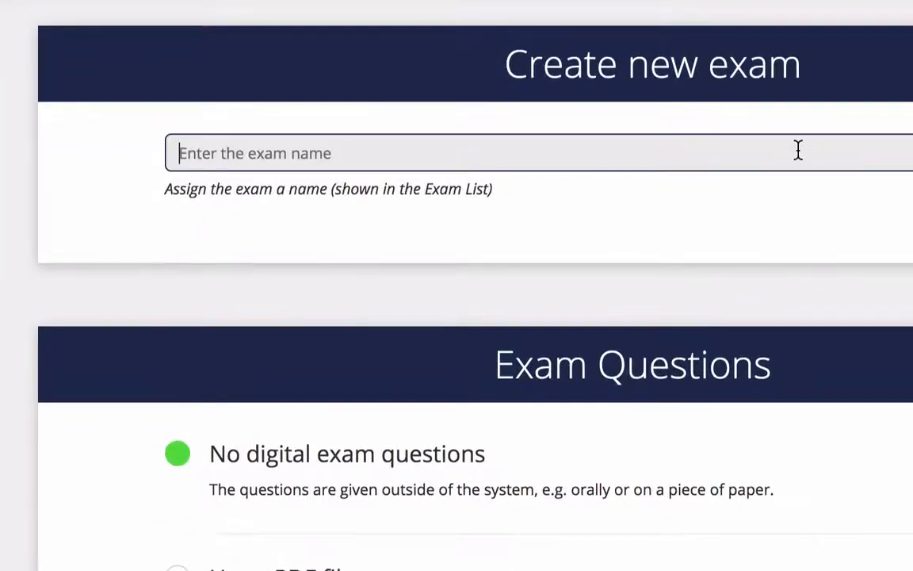
pyautogui.write('A letter t')
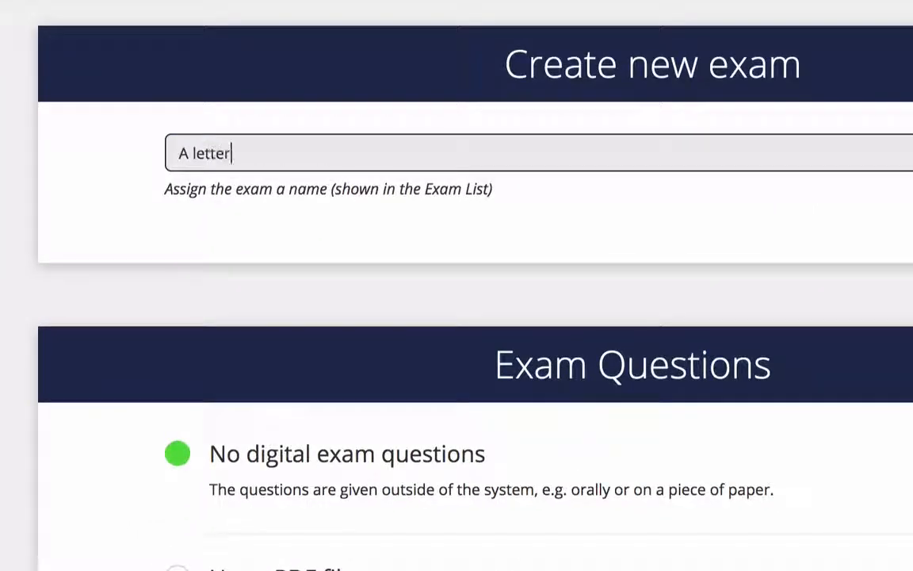
pyautogui.write('o connect')
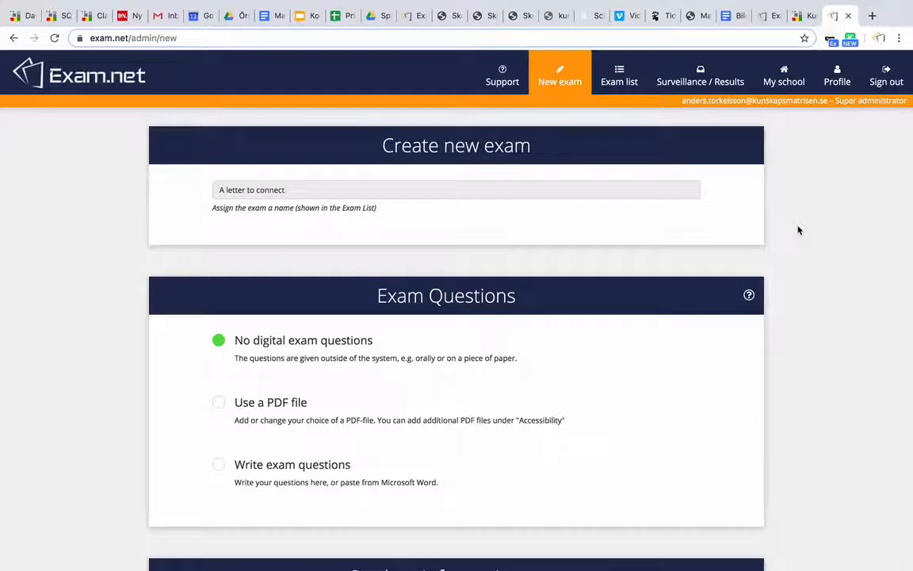
# Try writing "Write something here..." as typed exam questions and cancel the question editor.
pyautogui.scroll(-5, 799, 232)
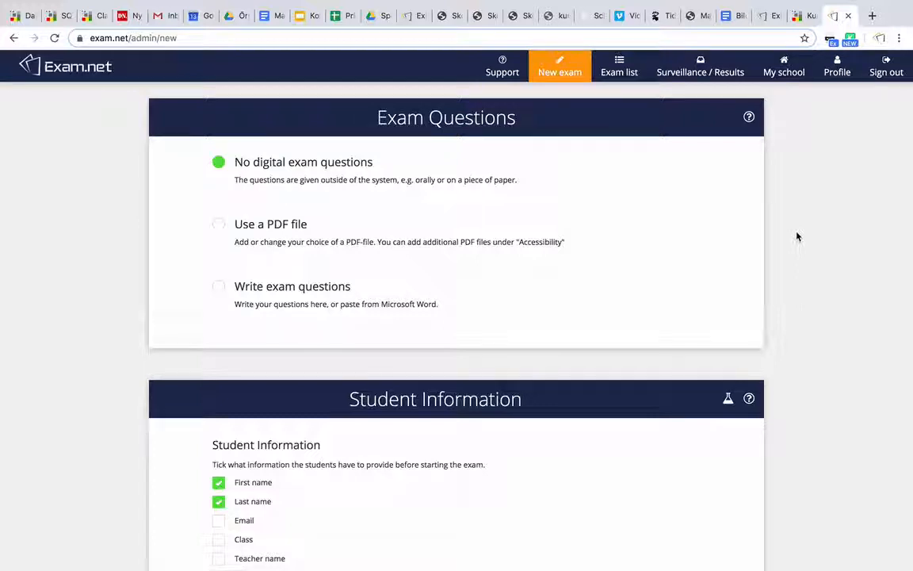
pyautogui.click(347, 297)
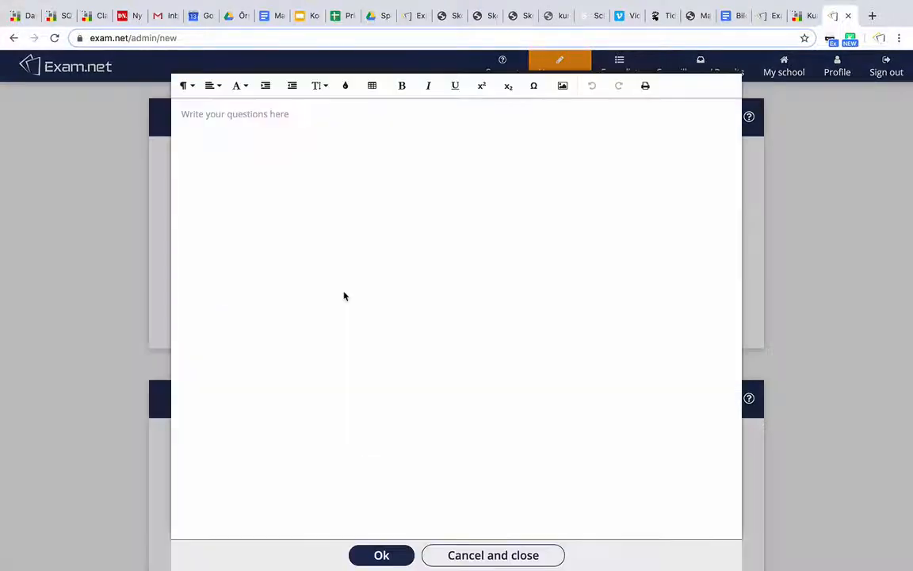
pyautogui.write('Wri')
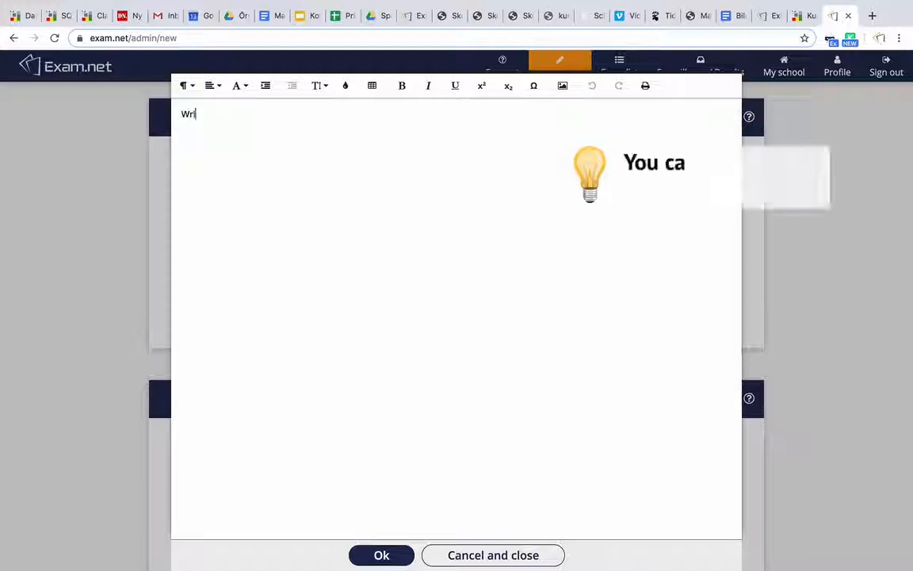
pyautogui.write('te something here...')
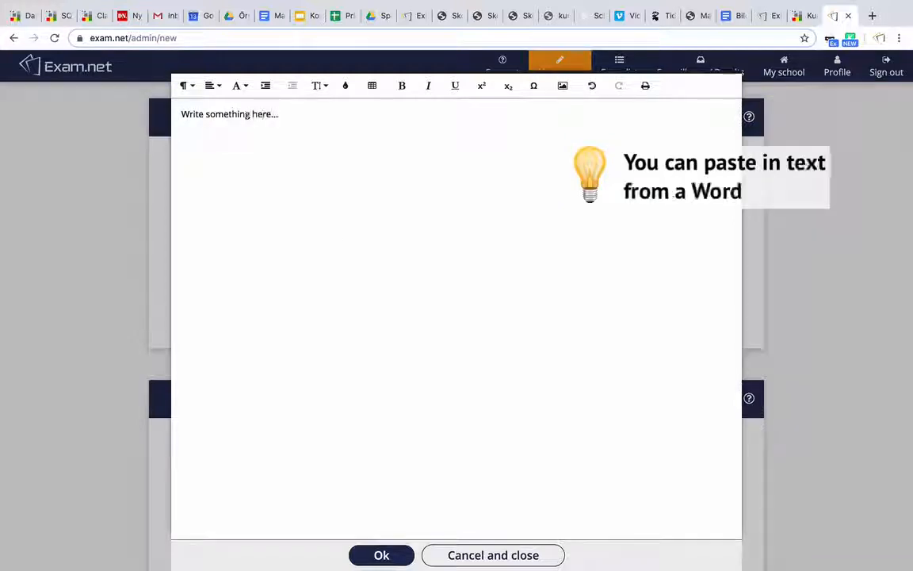
pyautogui.click(485, 554)
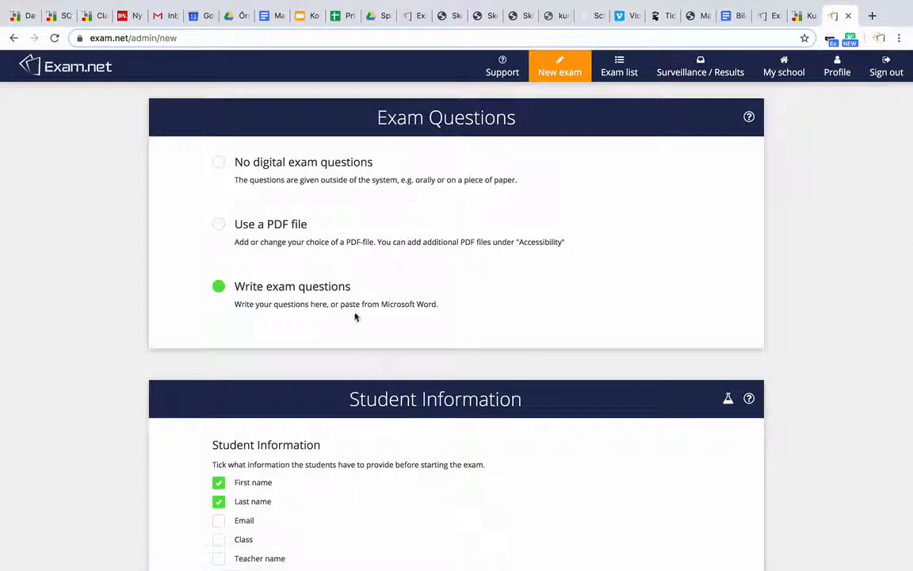
# Use the PDF file 1472508_letter-to-connect.pdf as the exam questions and close its preview.
pyautogui.click(285, 229)
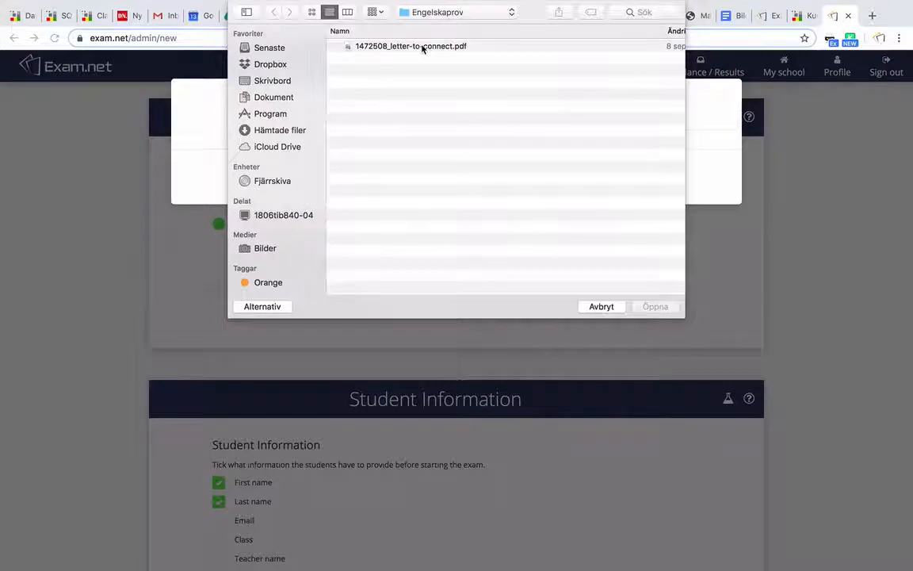
pyautogui.doubleClick(420, 45)
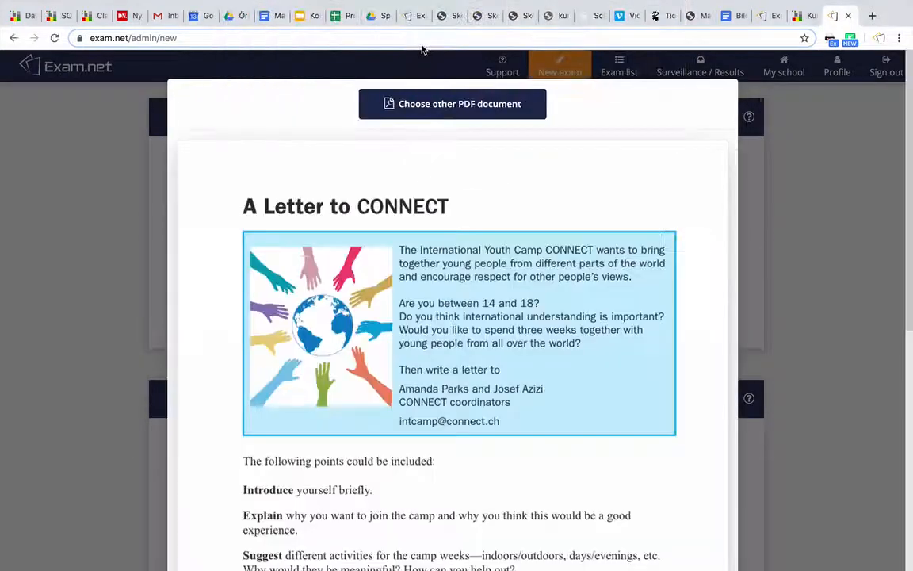
pyautogui.scroll(-3, 476, 199)
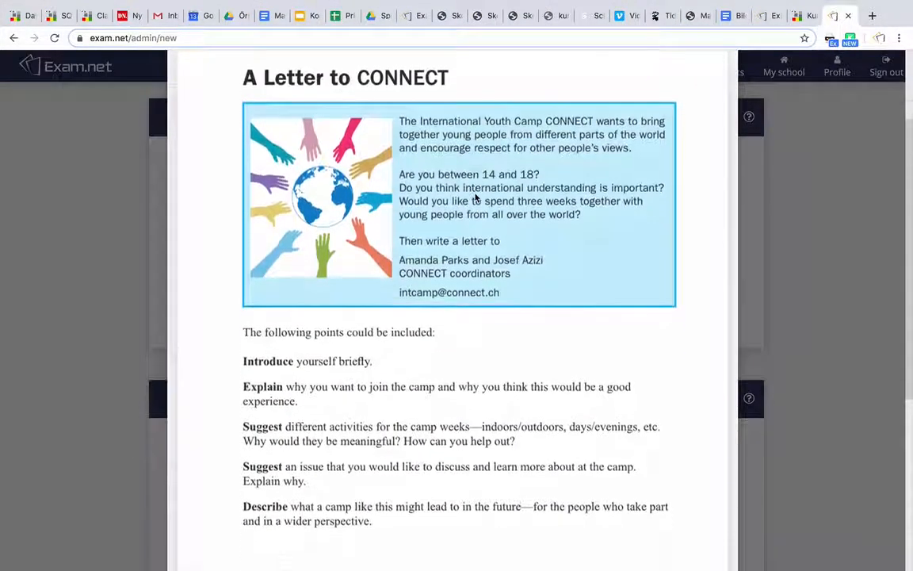
pyautogui.scroll(-1, 476, 198)
pyautogui.scroll(2, 478, 197)
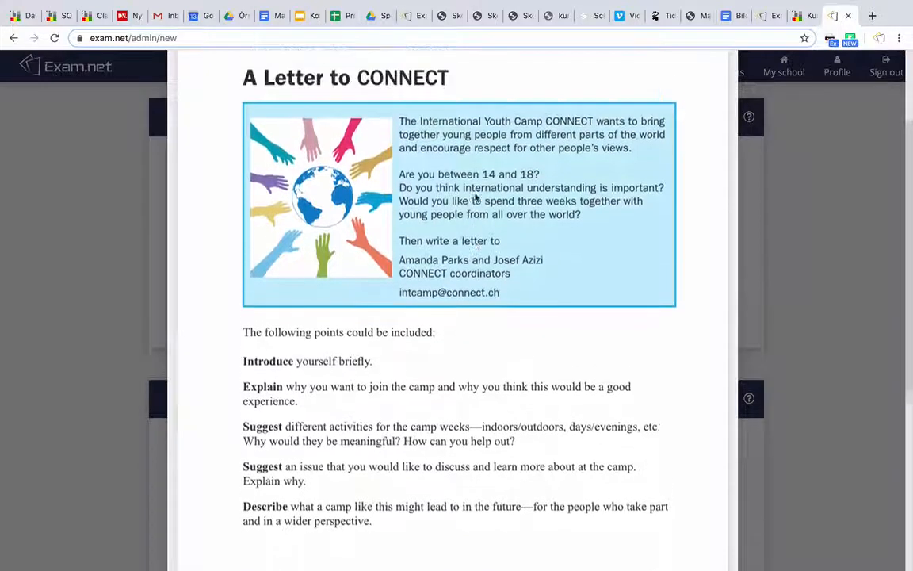
pyautogui.click(774, 253)
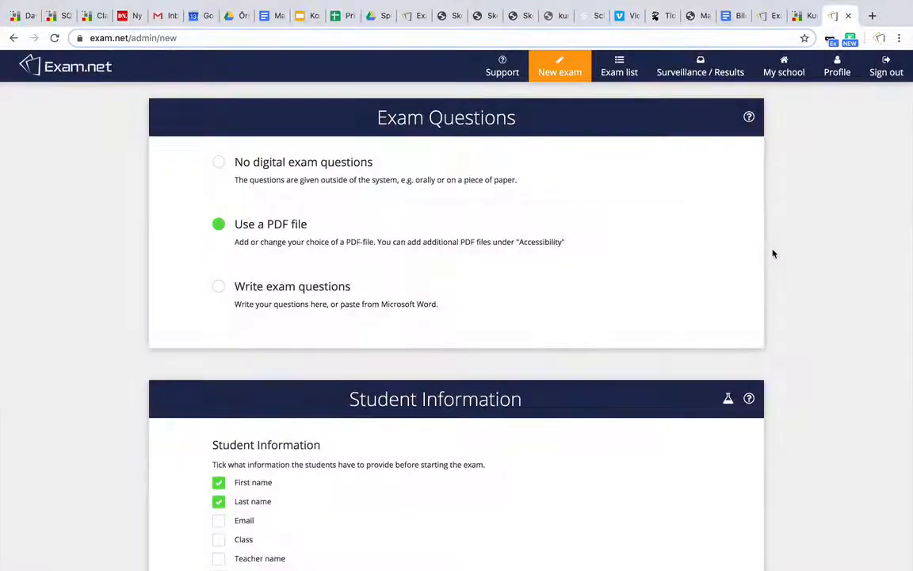
# Toggle the Email student field and the Anonymize the Exam switch on and back off.
pyautogui.scroll(-5, 774, 254)
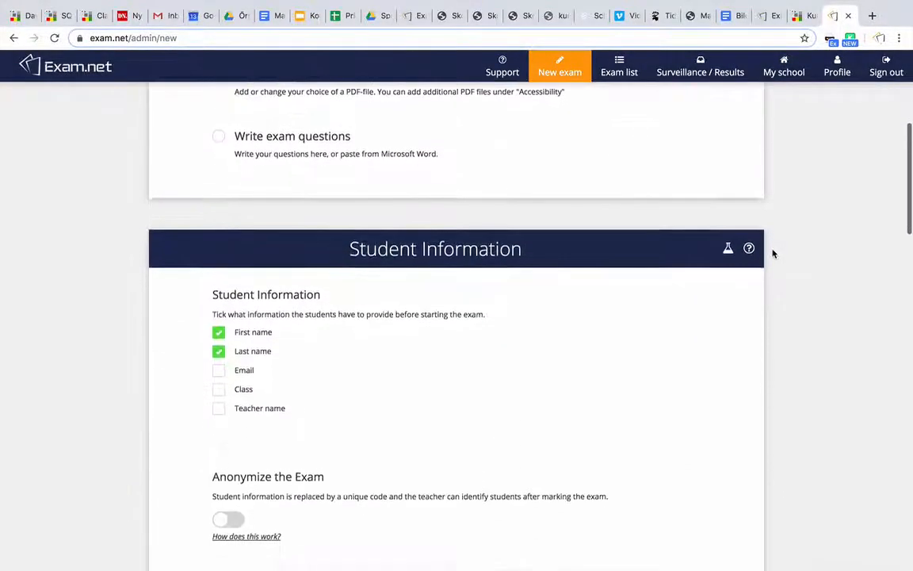
pyautogui.scroll(-1, 774, 254)
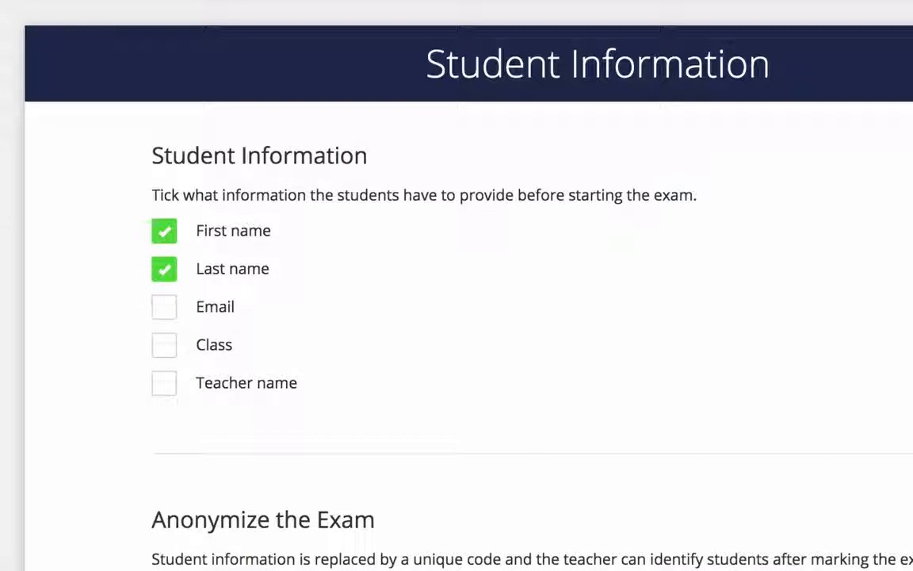
pyautogui.click(165, 315)
pyautogui.click(165, 315)
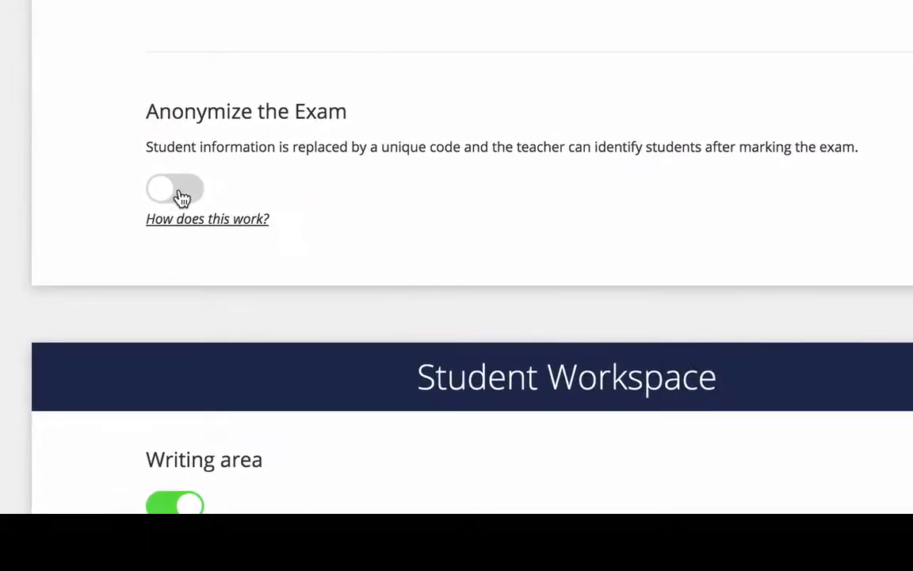
pyautogui.click(183, 259)
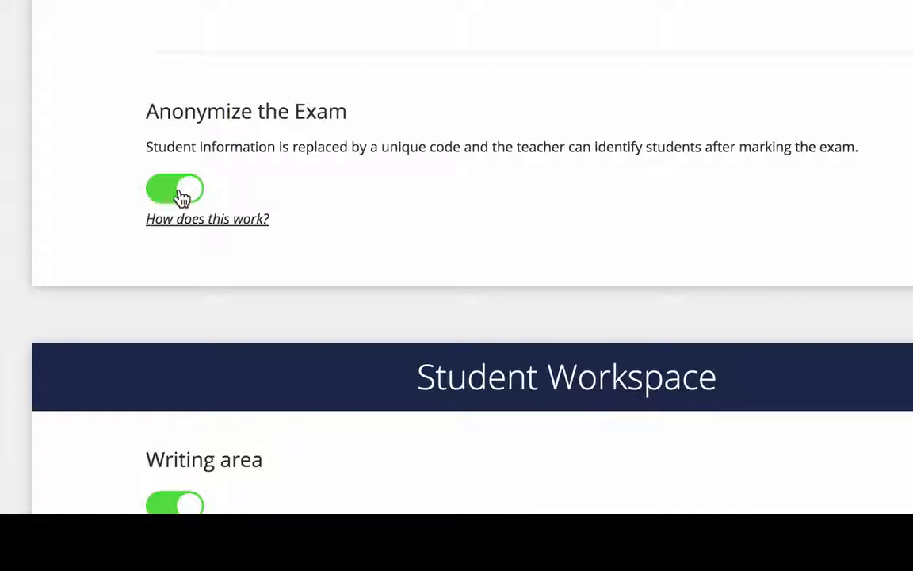
pyautogui.click(180, 192)
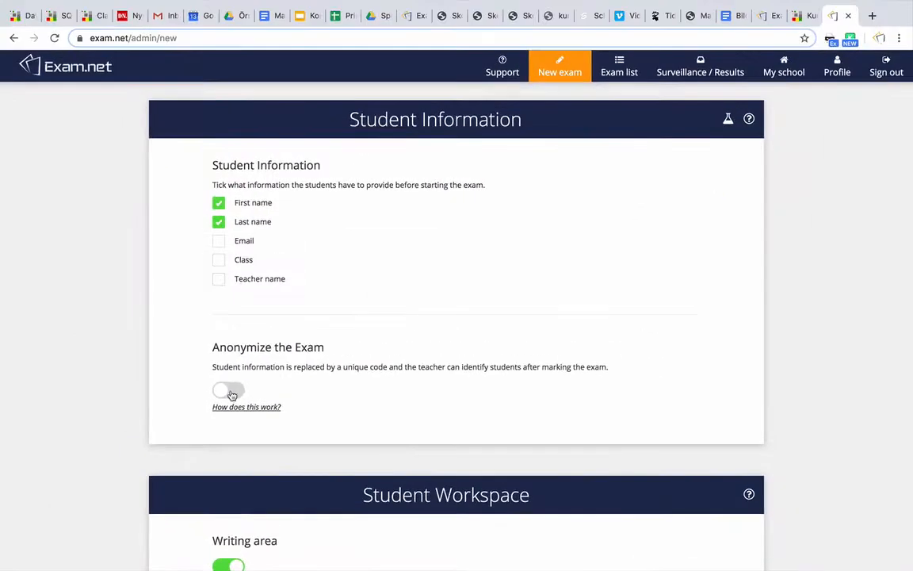
# Set the student workspace spell check to "Yes, for English".
pyautogui.scroll(-2, 803, 401)
pyautogui.scroll(-5, 803, 404)
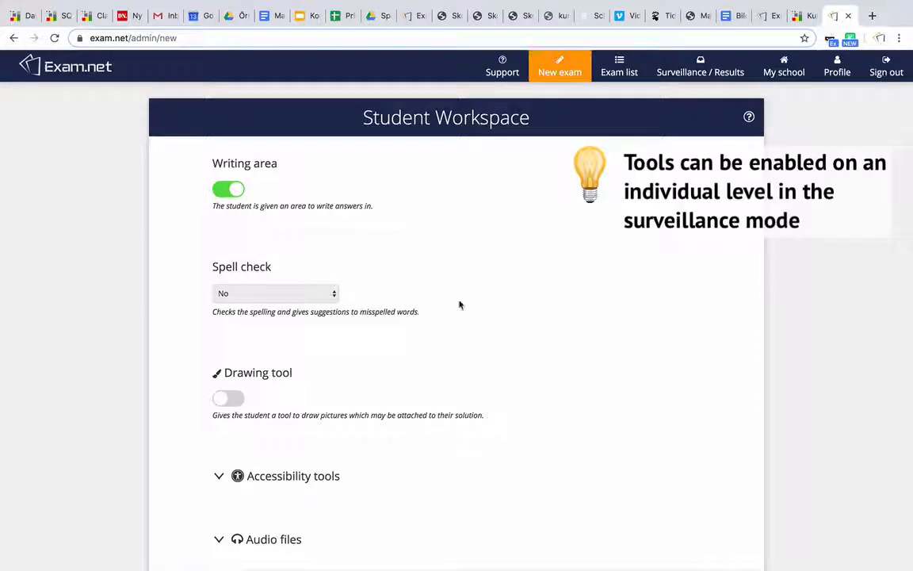
pyautogui.click(329, 296)
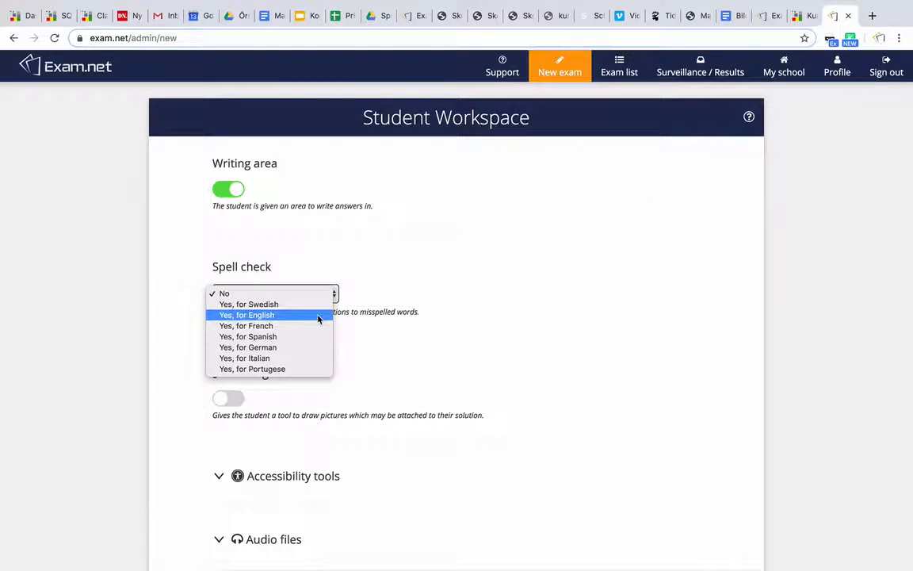
pyautogui.click(318, 316)
# Expand the accessibility tools and switch on translation help.
pyautogui.scroll(-3, 318, 320)
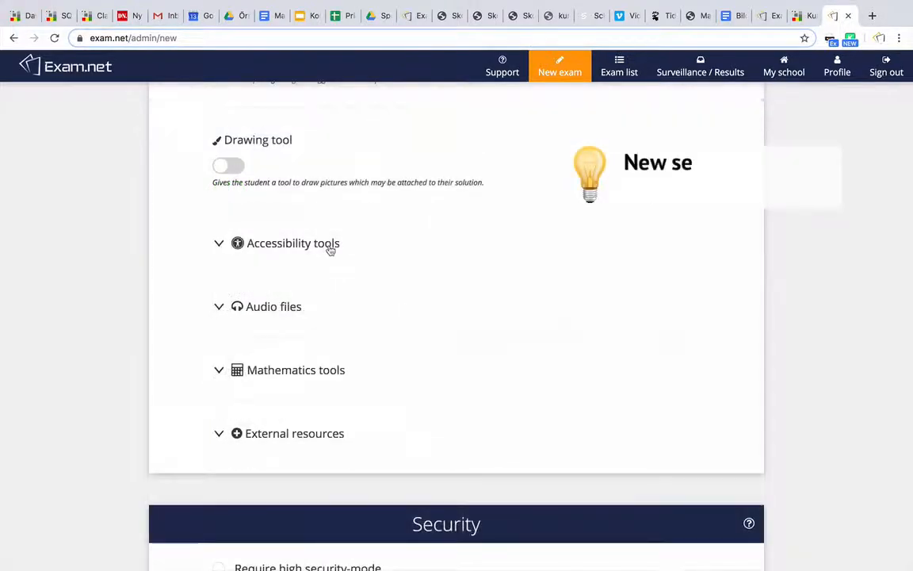
pyautogui.click(330, 248)
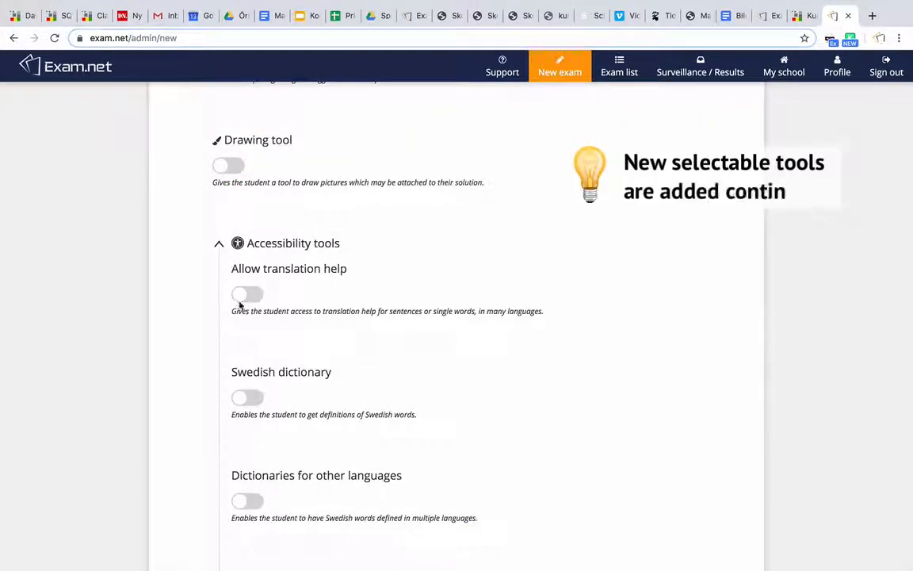
pyautogui.click(242, 298)
# Enable the English Dictionary of Synonyms and speech synthesis for all students.
pyautogui.scroll(-4, 188, 292)
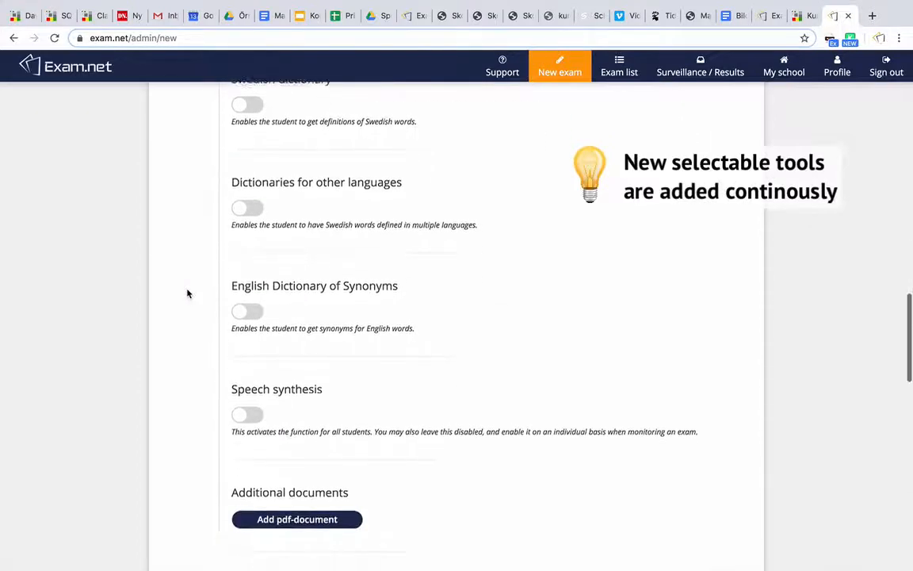
pyautogui.click(248, 265)
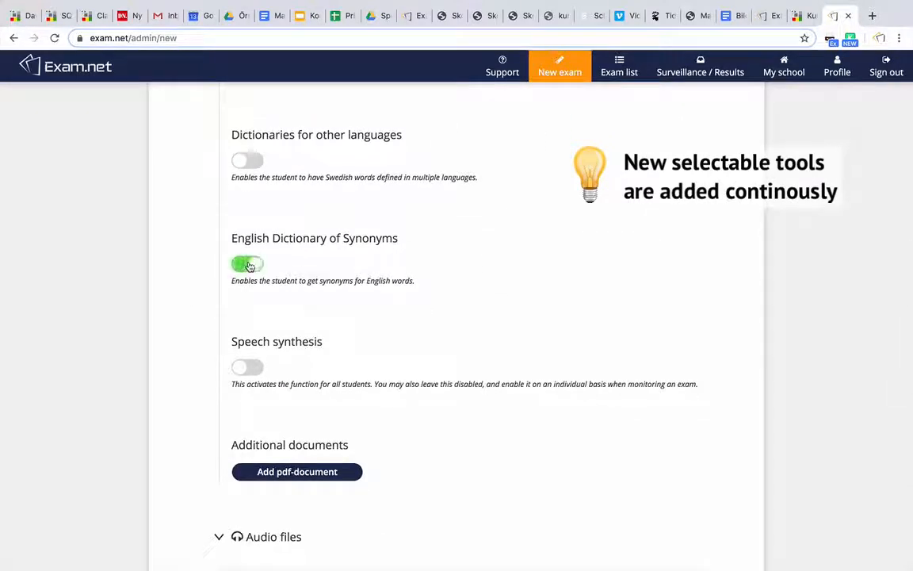
pyautogui.click(246, 368)
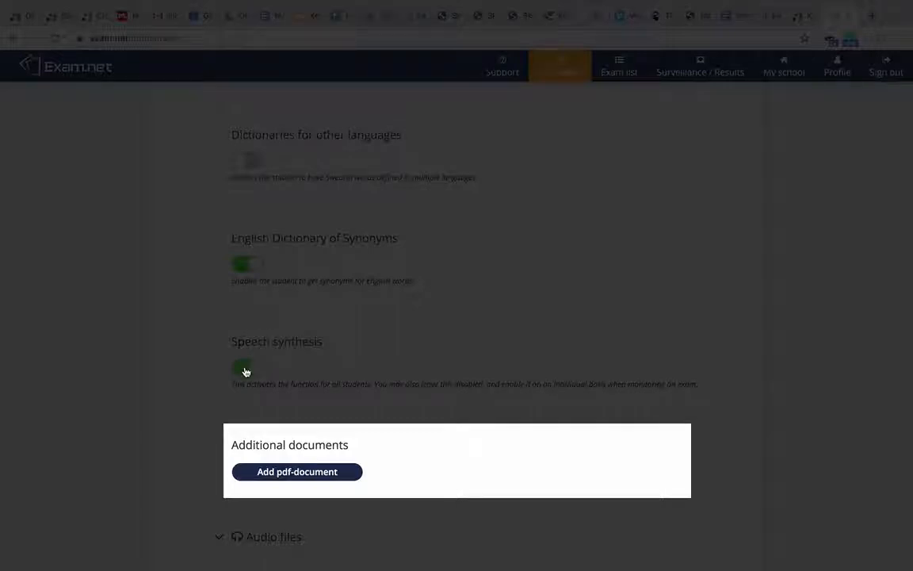
# Expand the Audio files section to review its options and collapse it again.
pyautogui.scroll(-5, 190, 366)
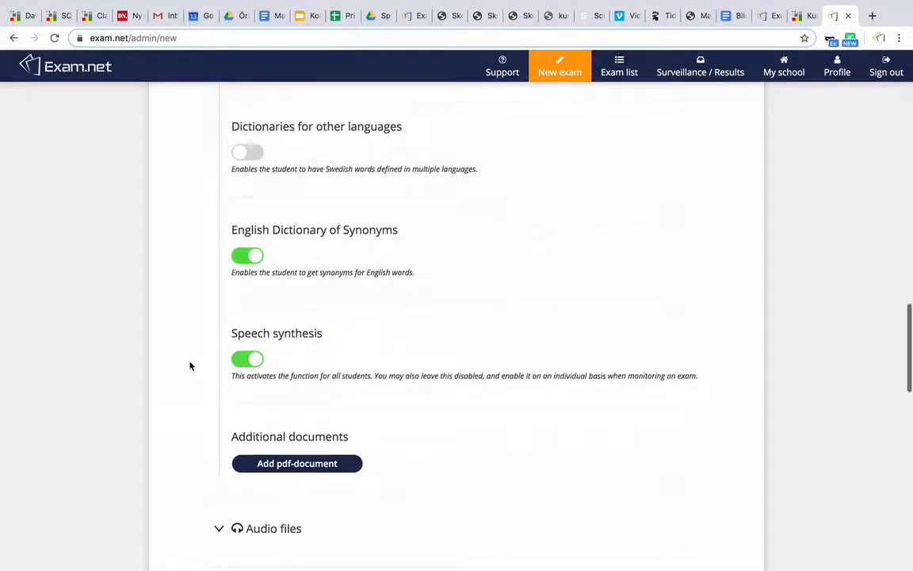
pyautogui.scroll(-1, 190, 367)
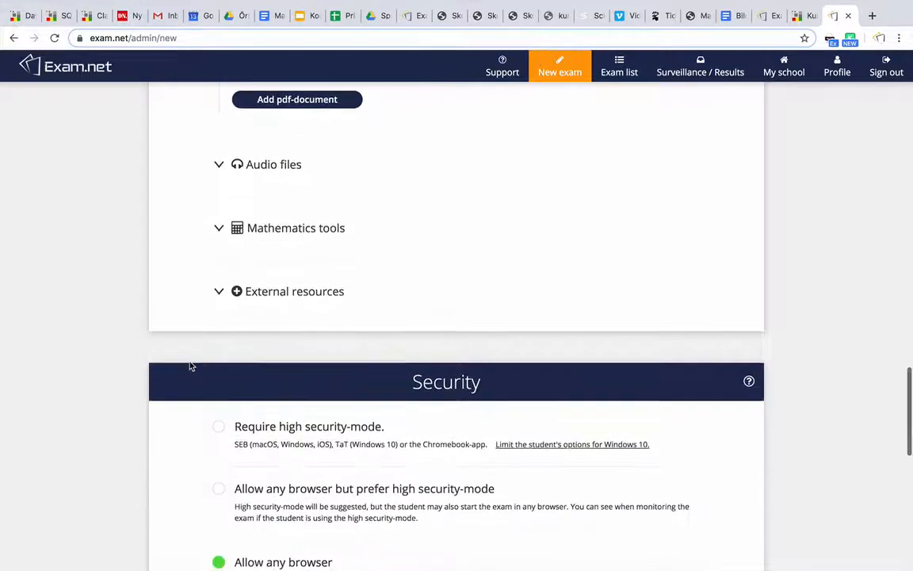
pyautogui.click(219, 165)
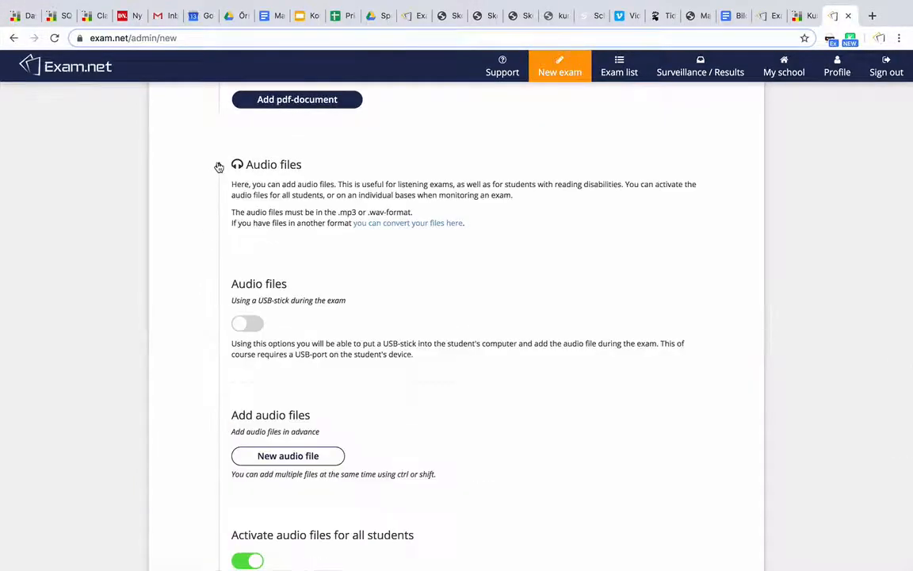
pyautogui.scroll(-3, 219, 166)
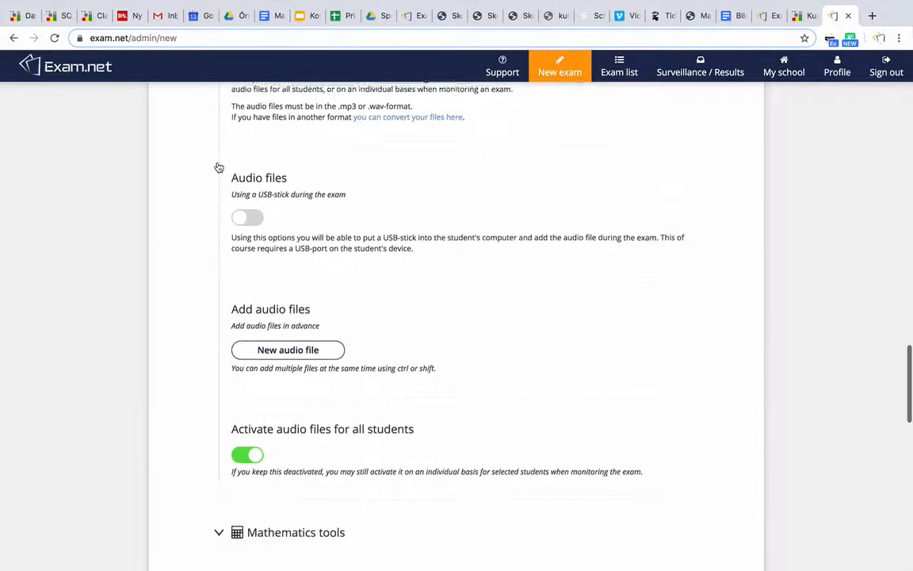
pyautogui.scroll(3, 219, 165)
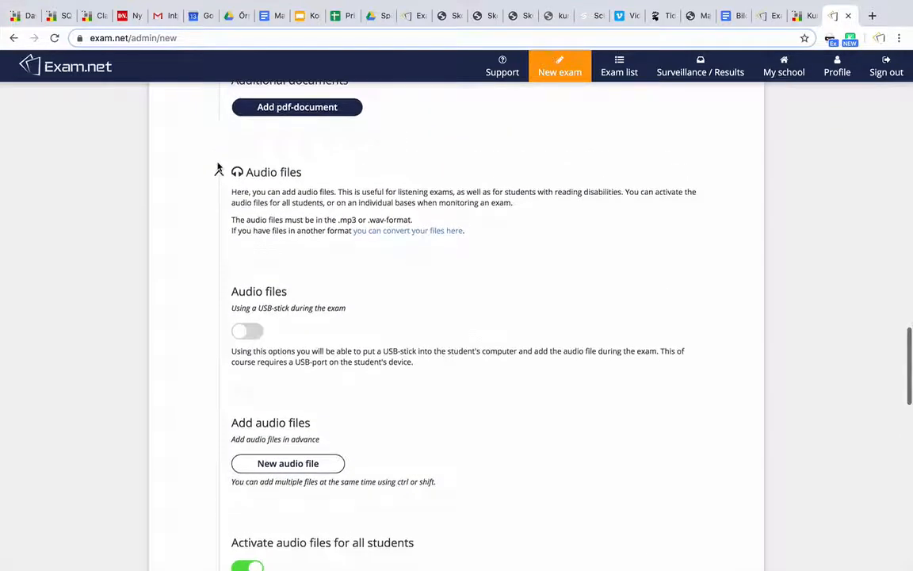
pyautogui.click(218, 169)
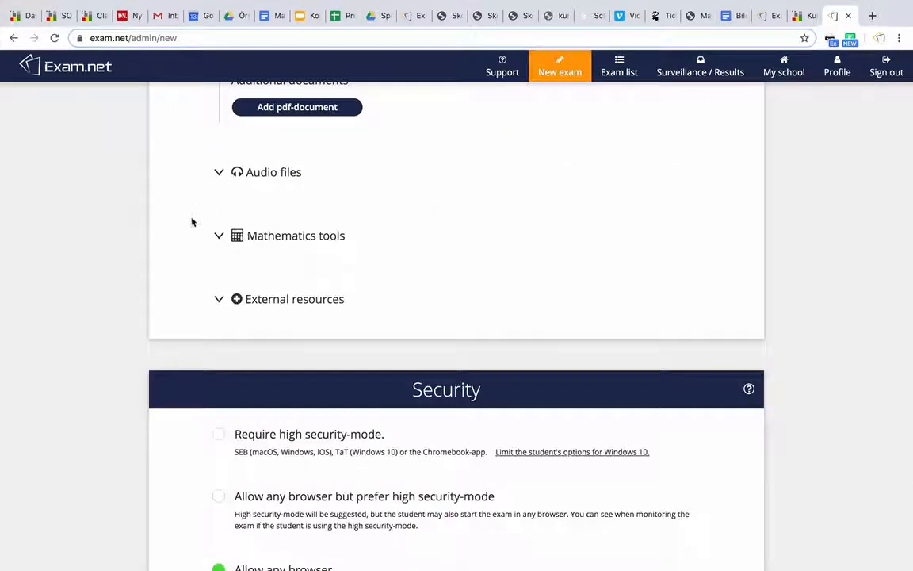
# Expand the Mathematics tools section to review its options and collapse it again.
pyautogui.scroll(-2, 194, 221)
pyautogui.click(220, 173)
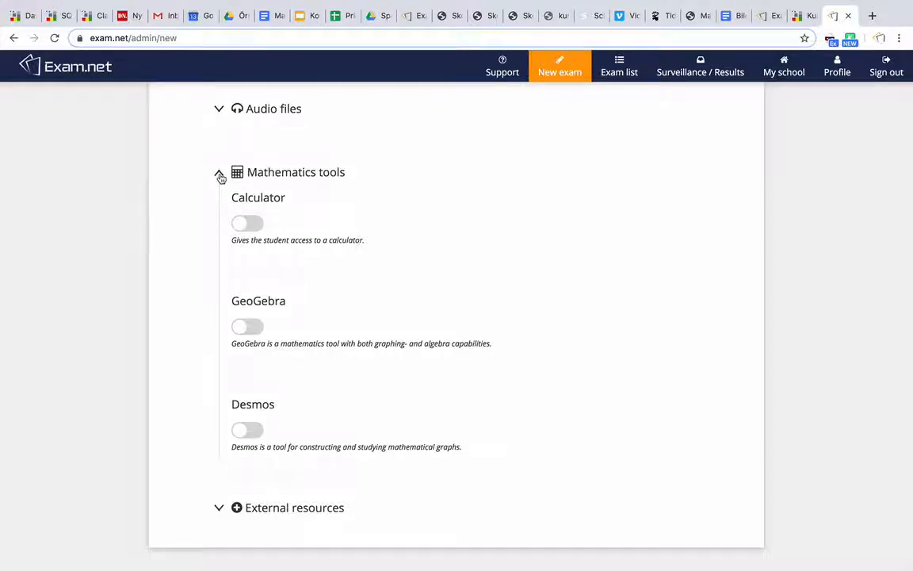
pyautogui.click(219, 174)
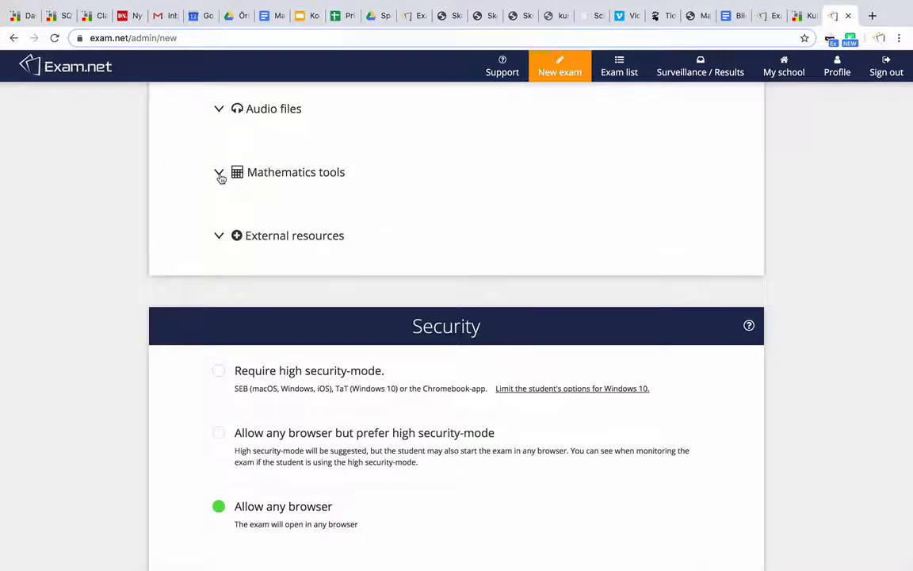
# Review the cheat-protection choices for the lower security mode and the high security-mode option, keeping Allow any browser with cheat protection turned off.
pyautogui.scroll(-3, 126, 276)
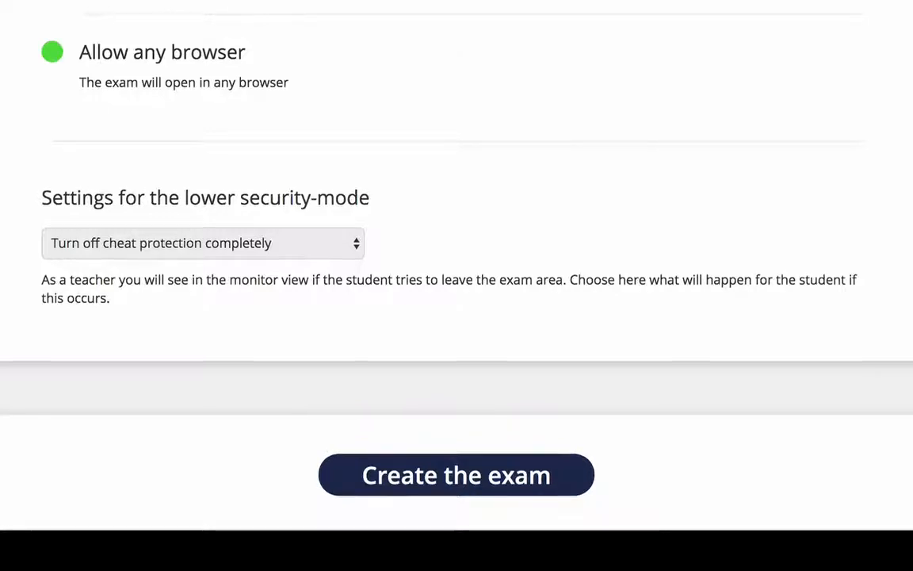
pyautogui.click(310, 248)
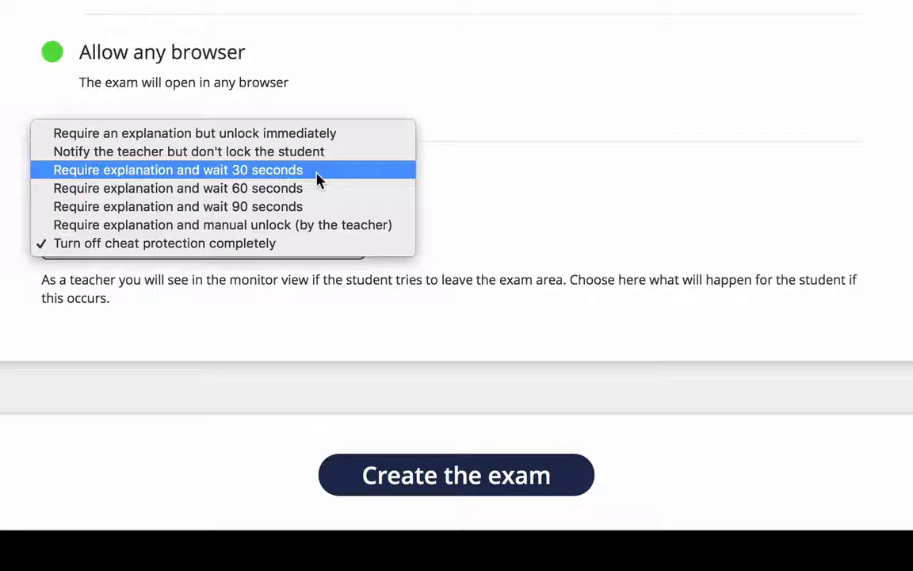
pyautogui.click(326, 244)
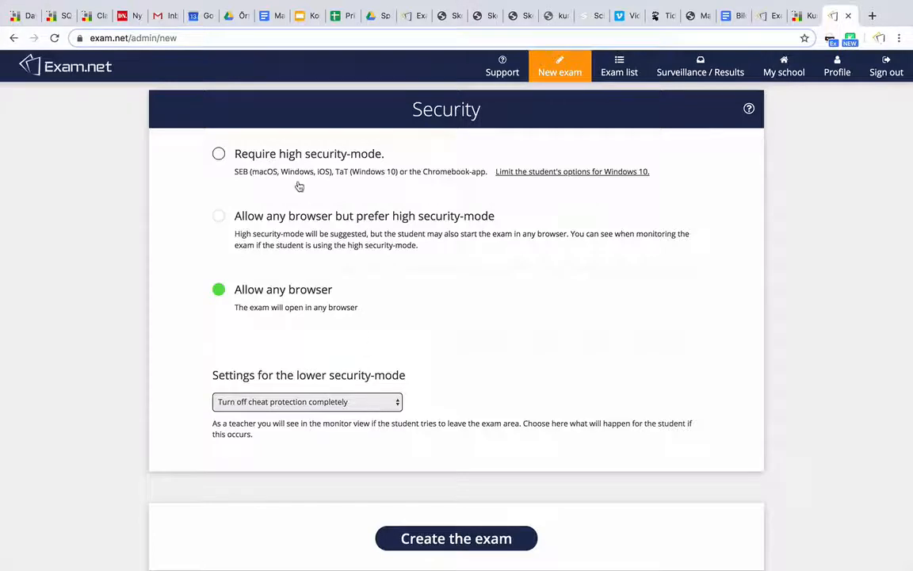
pyautogui.click(291, 162)
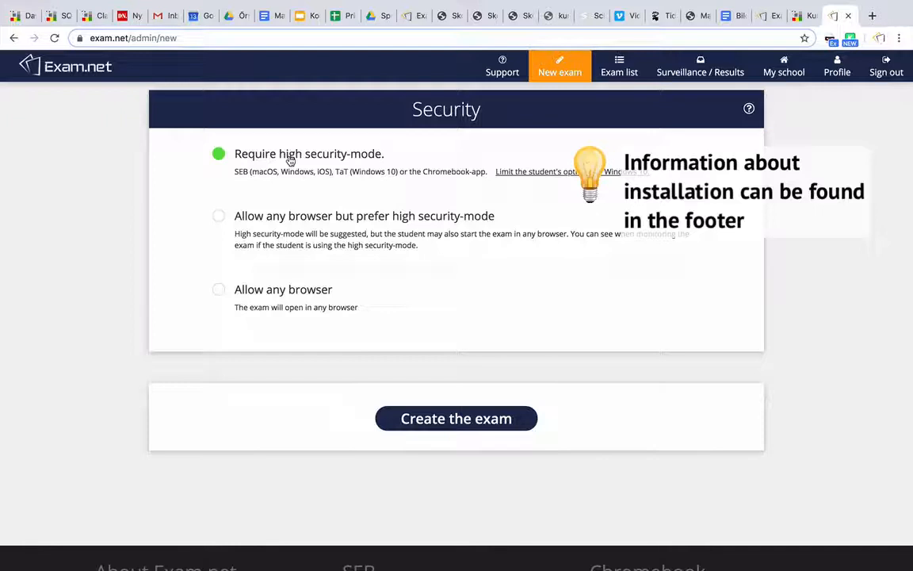
pyautogui.click(279, 295)
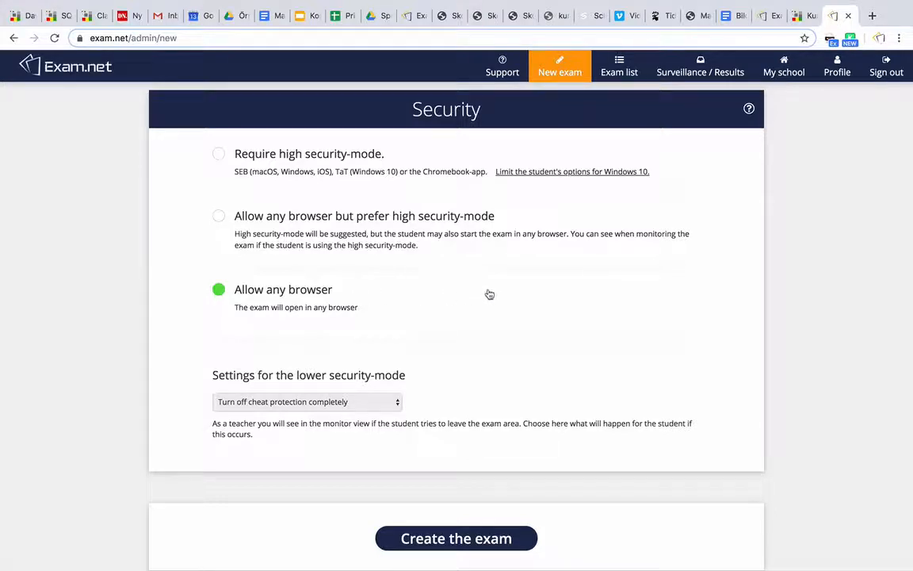
# Create the exam.
pyautogui.scroll(-3, 490, 294)
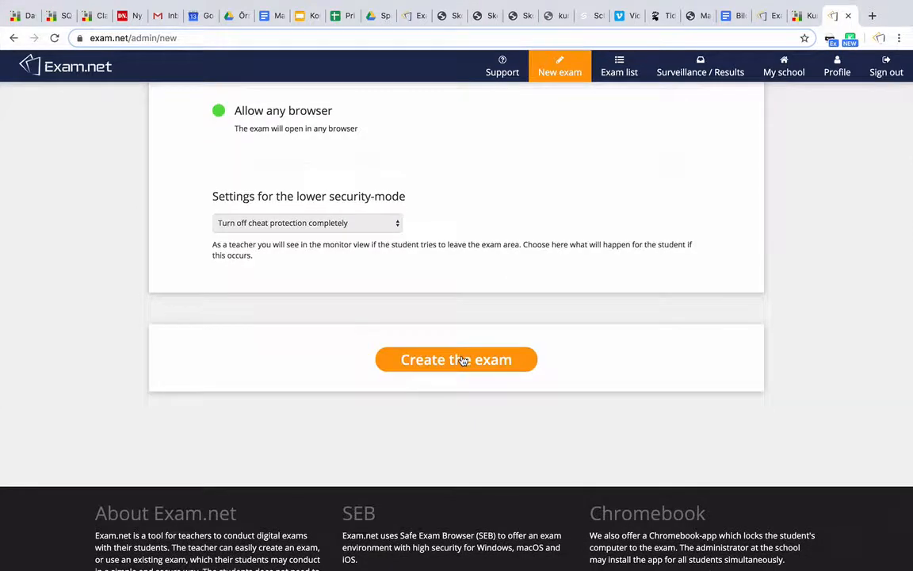
pyautogui.click(463, 361)
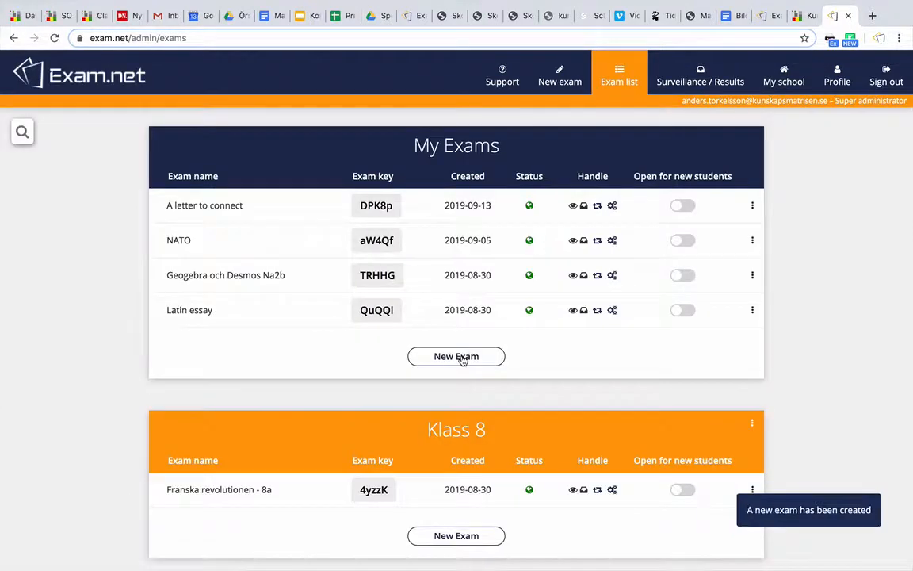